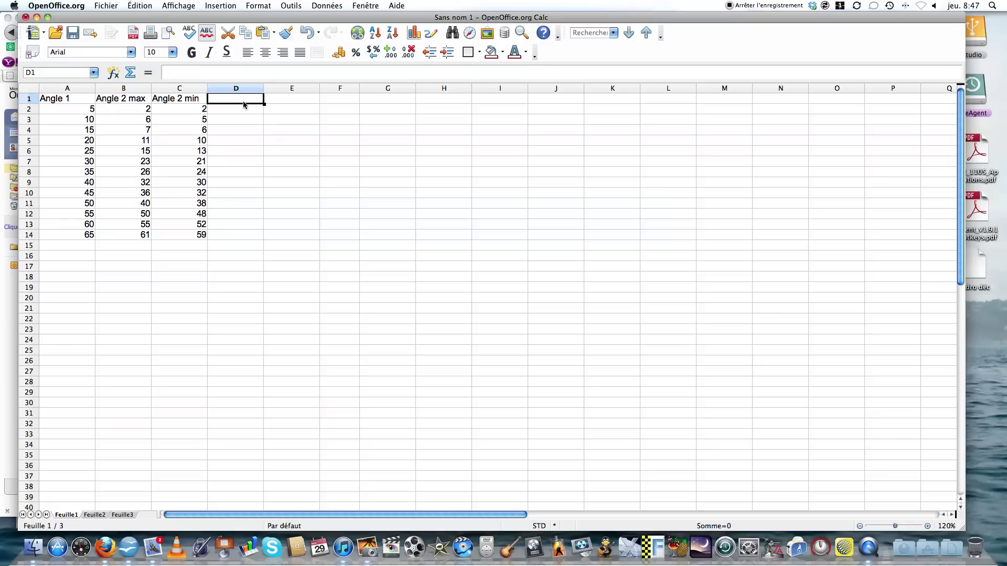
Enter the column headers "Angle 2", "incertitude" and "relative" in cells D1, E1 and F1
type("angle 2")
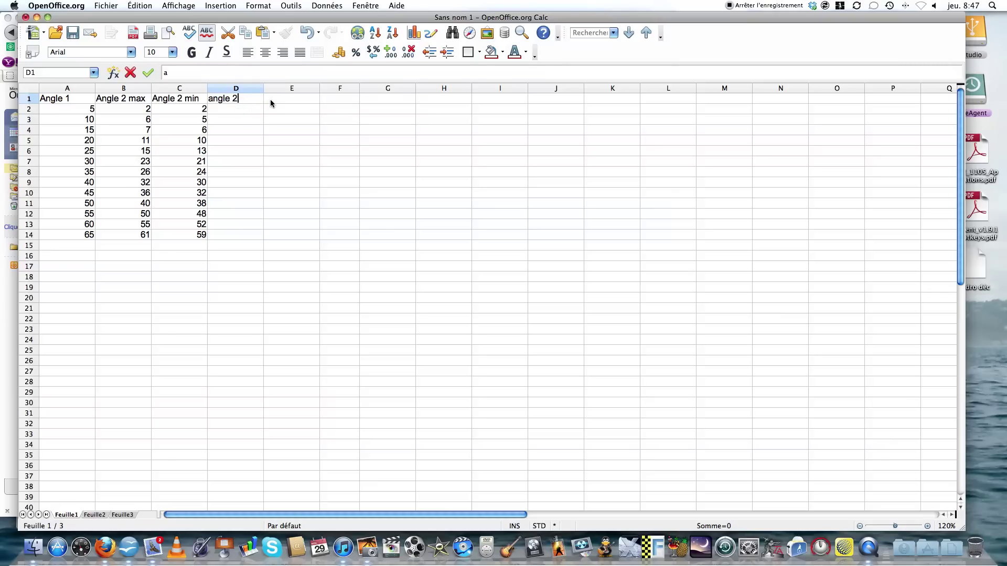
key("Tab")
type("incert")
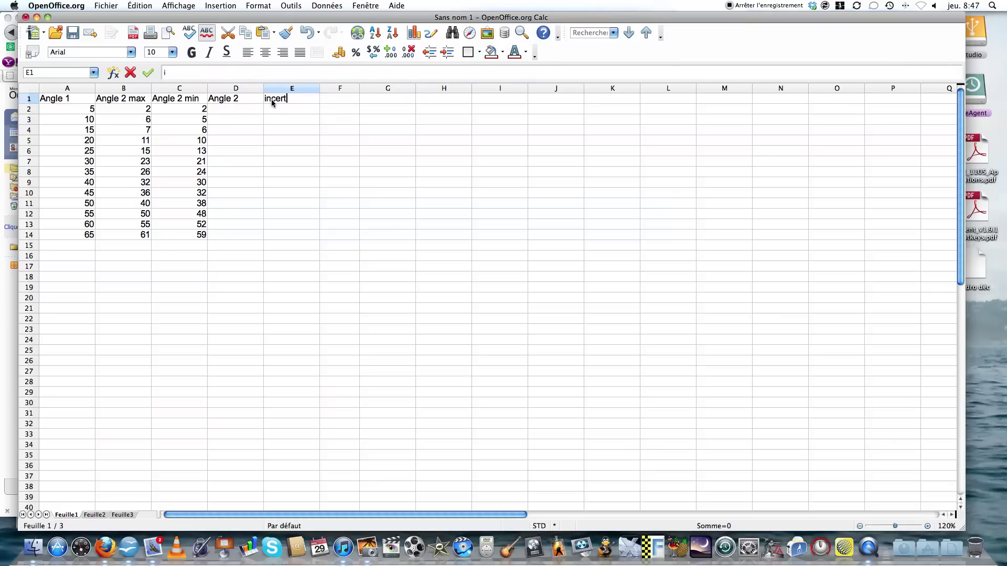
type("itude")
left_click(335, 100)
type("relative")
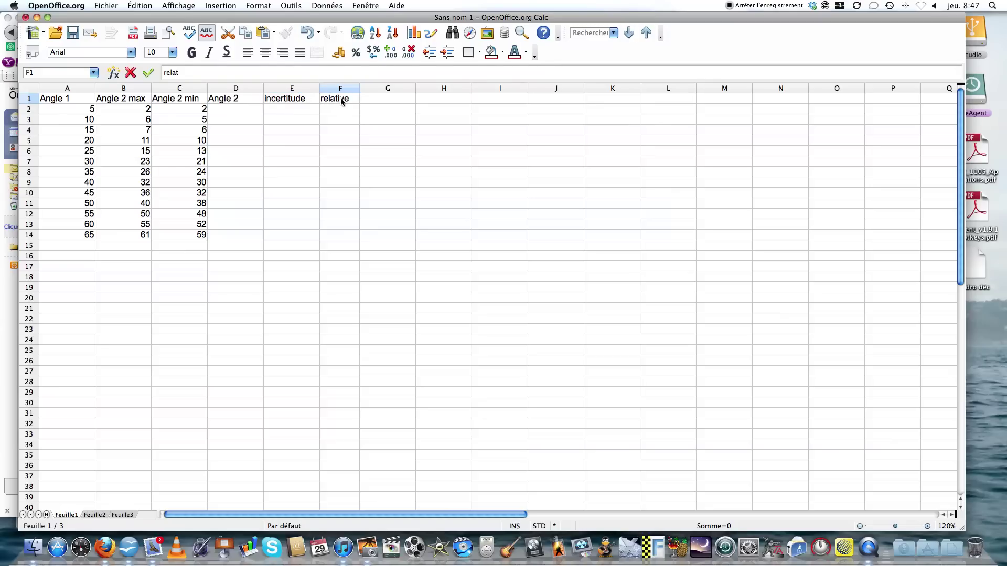
Enter the formula =(B2+C2)/2 in cell D2 to average the maximum and minimum of angle 2
left_click(251, 112)
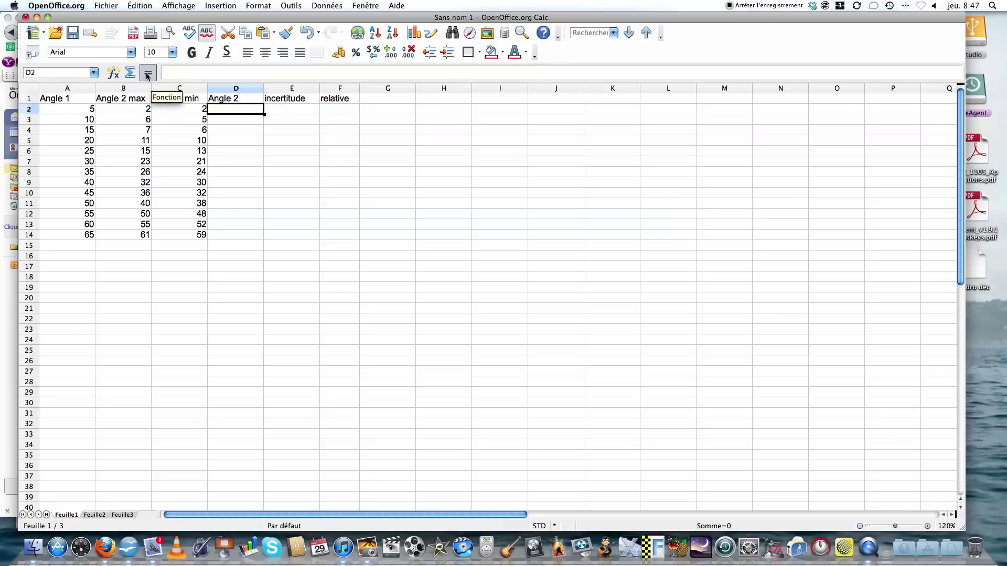
type("=")
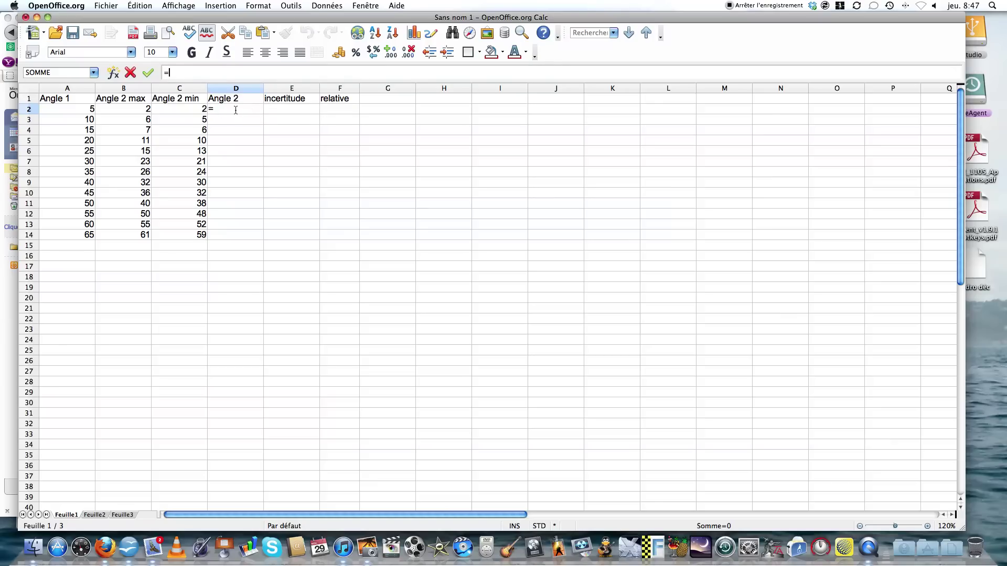
left_click(147, 110)
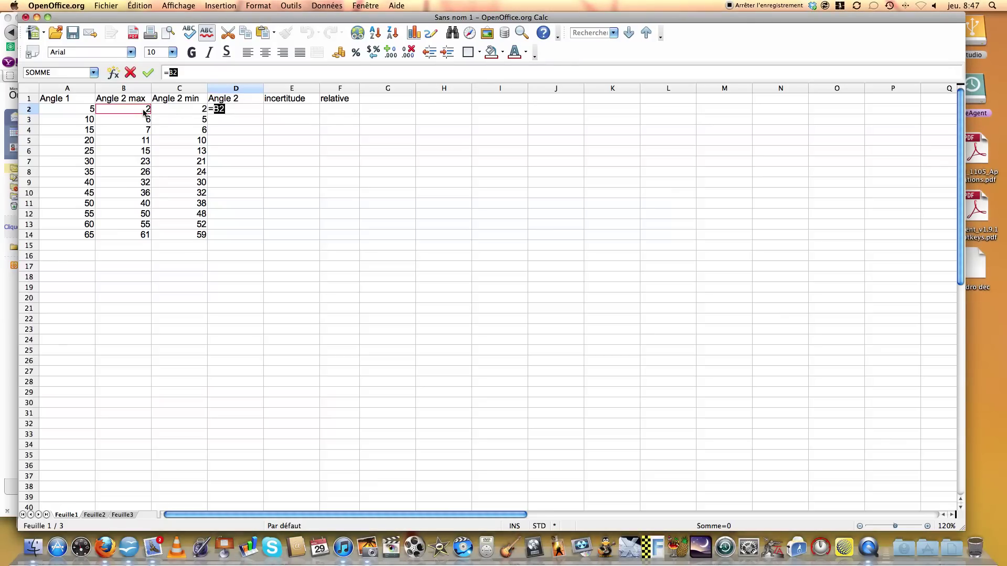
type("+")
left_click(170, 109)
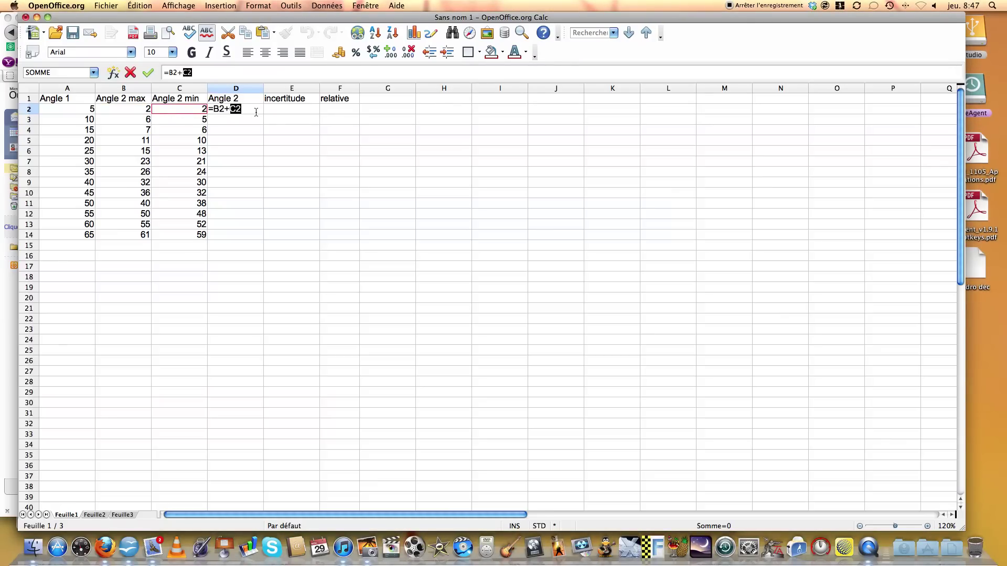
type("/2")
left_click(241, 109)
type(")")
left_click(216, 109)
type("(")
left_click(148, 72)
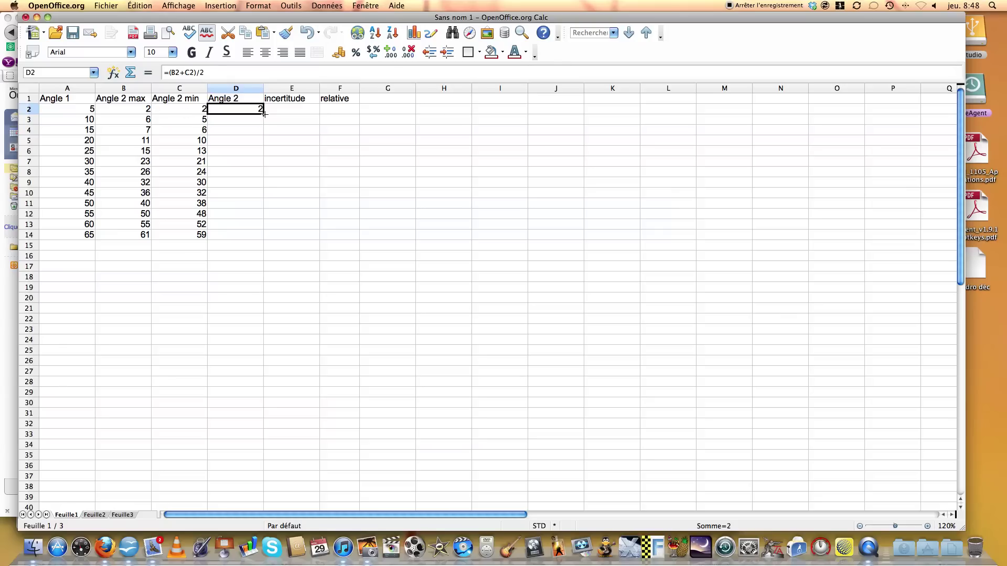
Fill the averaging formula from D2 down to D14 and check the copied formulas in D3 and D4
left_click_drag(265, 114, 257, 237)
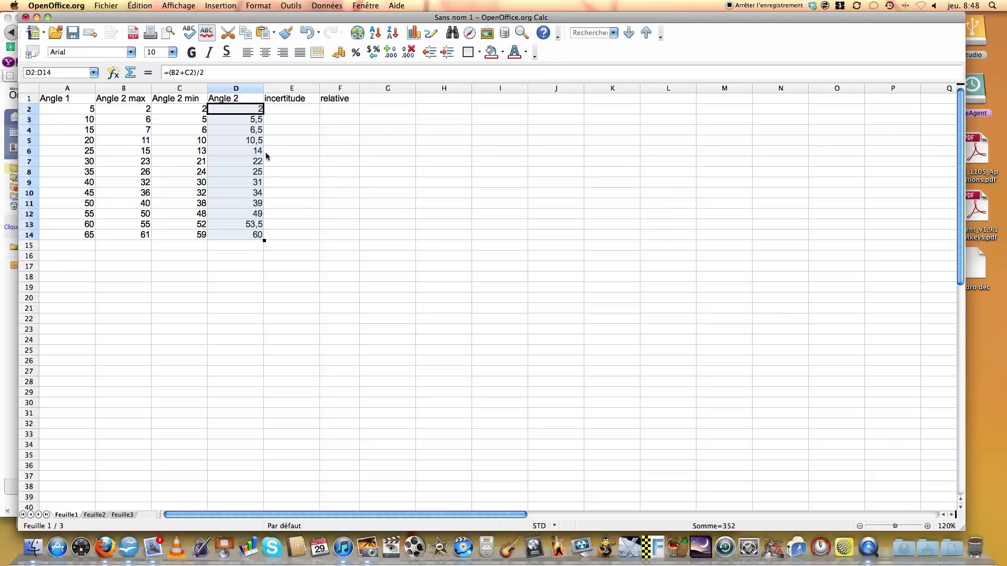
left_click(247, 123)
left_click(245, 110)
left_click(229, 124)
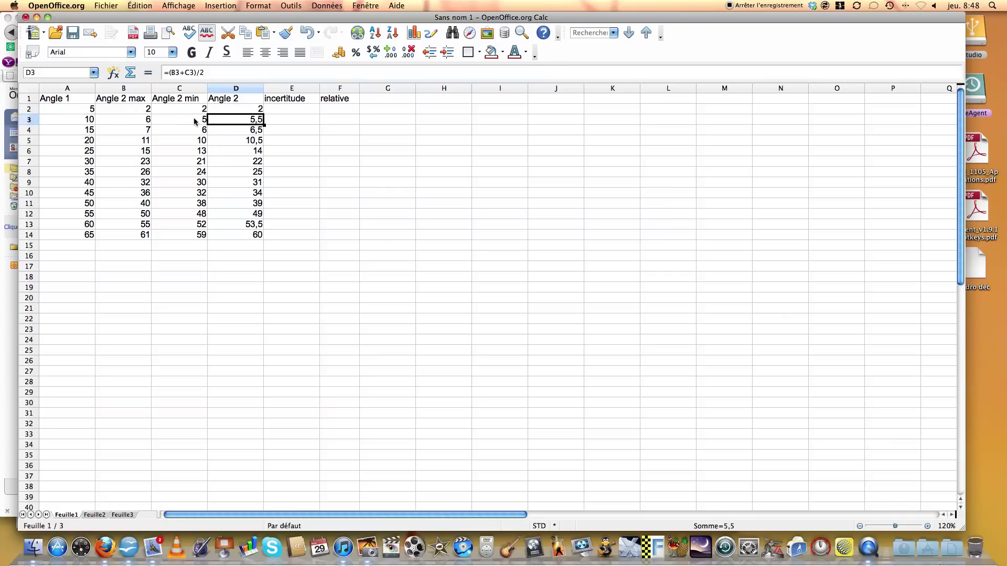
left_click(222, 132)
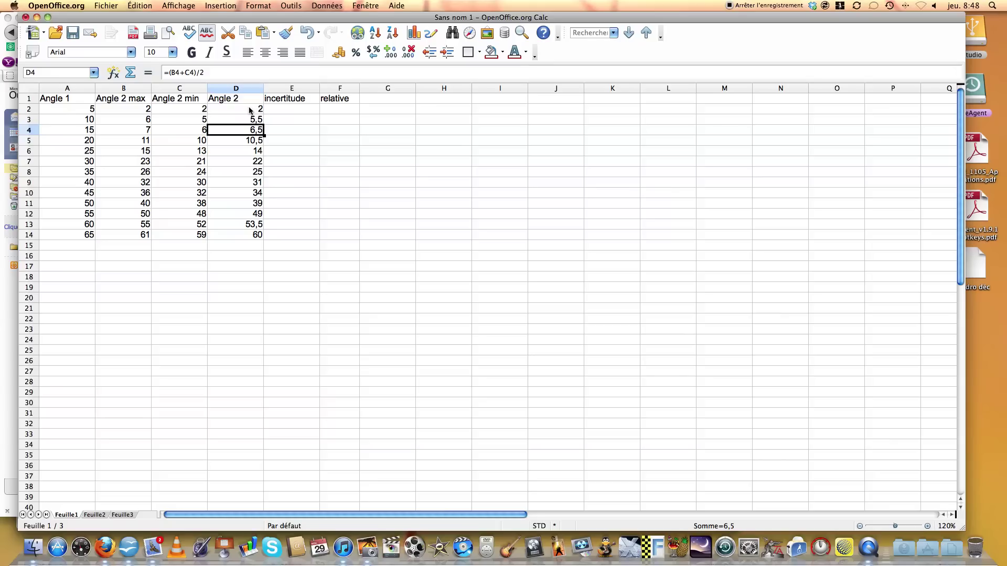
Enter the formula =(B2-C2)/2 in cell E2 to calculate the uncertainty
left_click(284, 111)
type("=")
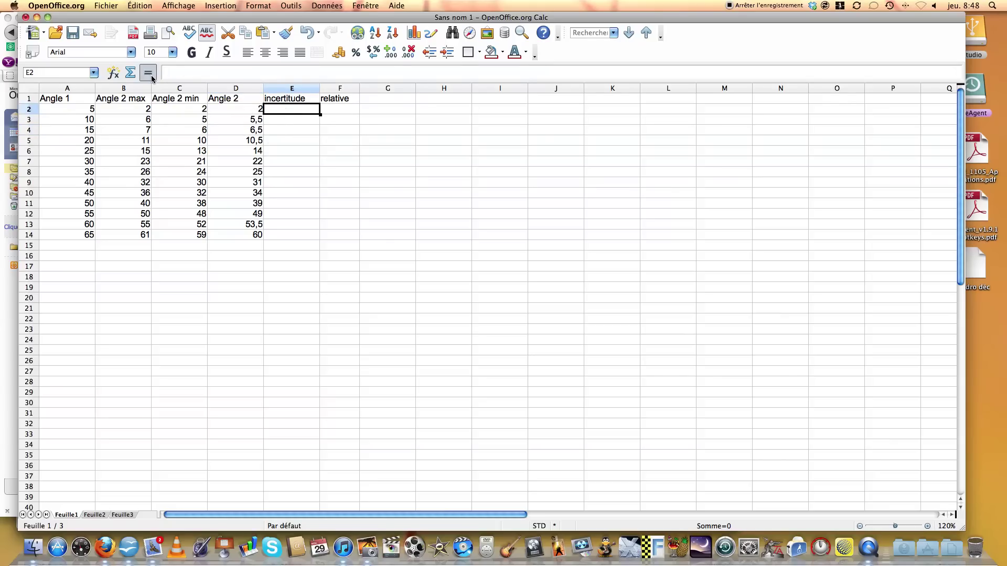
left_click(142, 112)
type("-")
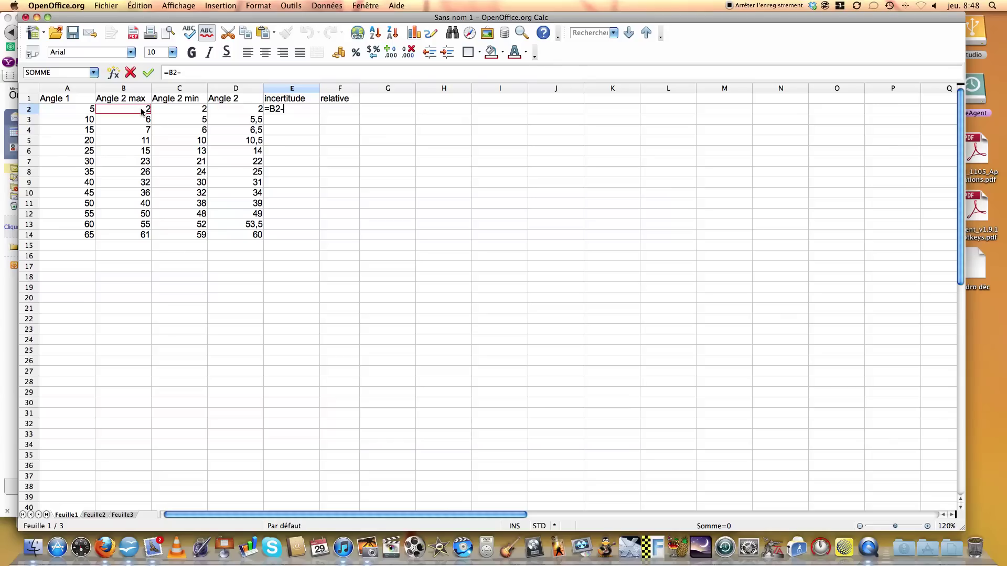
left_click(175, 110)
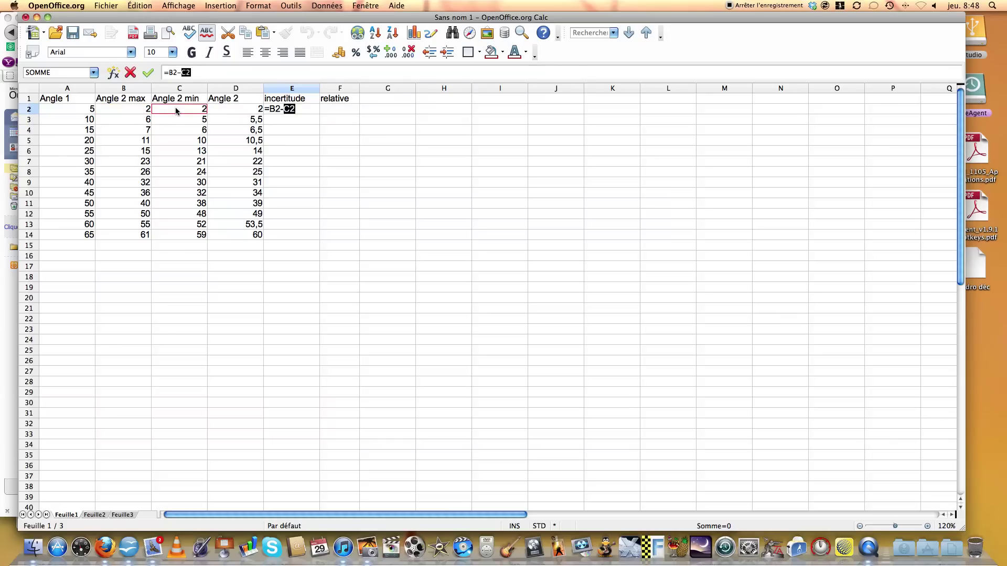
type("/2")
left_click(295, 108)
type(")")
left_click(270, 109)
type("(")
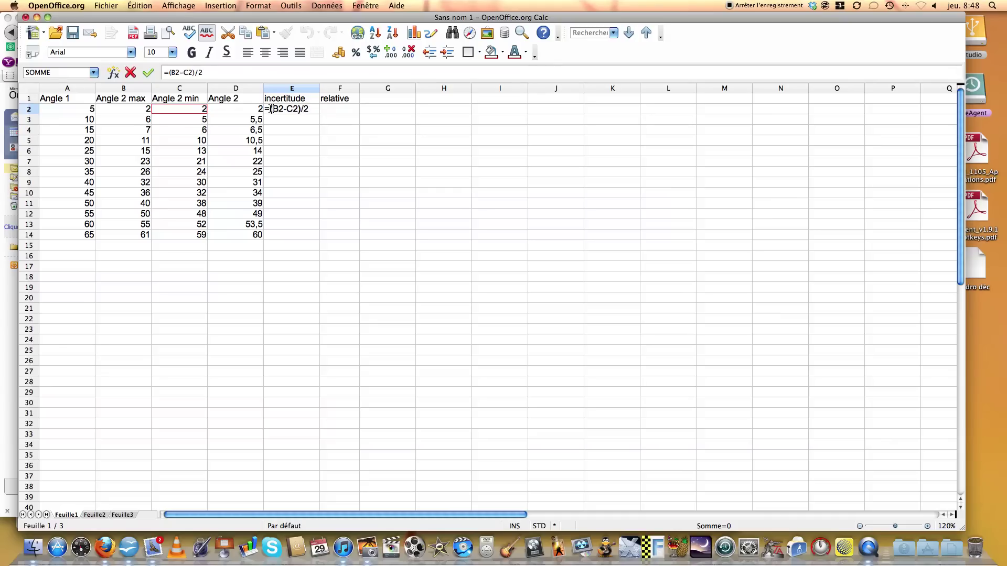
left_click(143, 76)
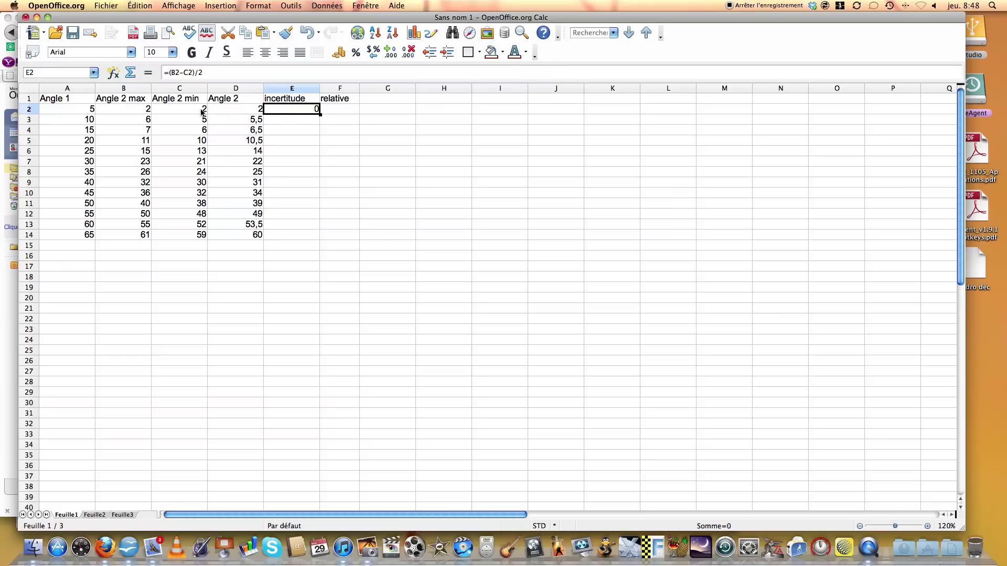
Fill the uncertainty formula from E2 down to E14 and check the copied formula in E3
left_click_drag(320, 114, 316, 239)
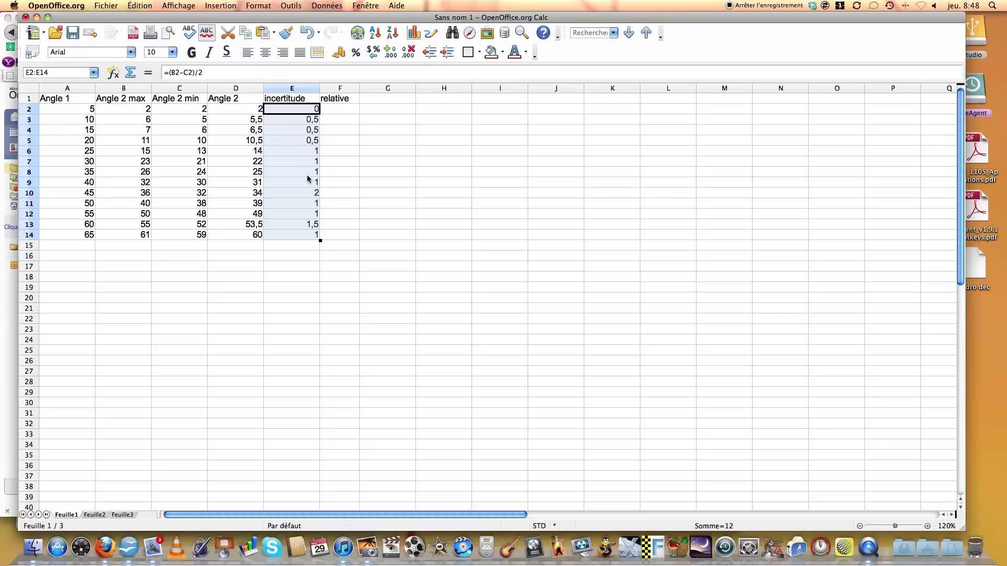
left_click(305, 121)
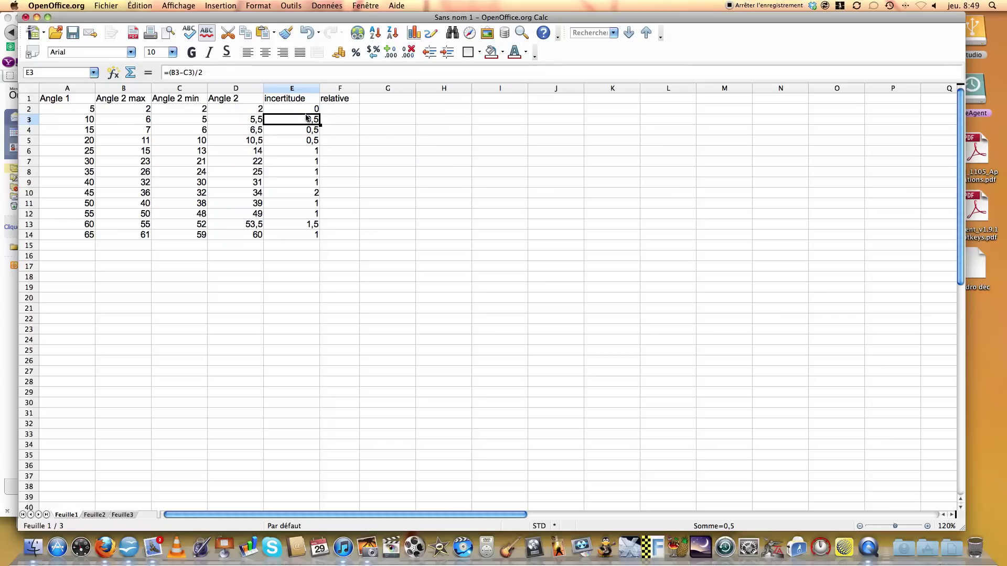
Remove the displayed decimal place from the uncertainty in E13 and the average angle in D13
left_click(307, 224)
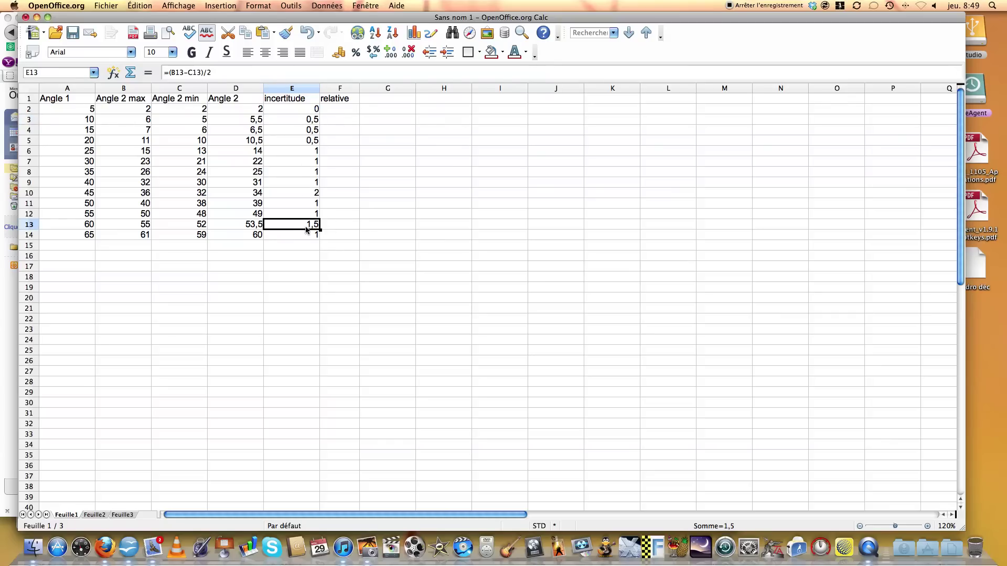
left_click(408, 52)
left_click(257, 225)
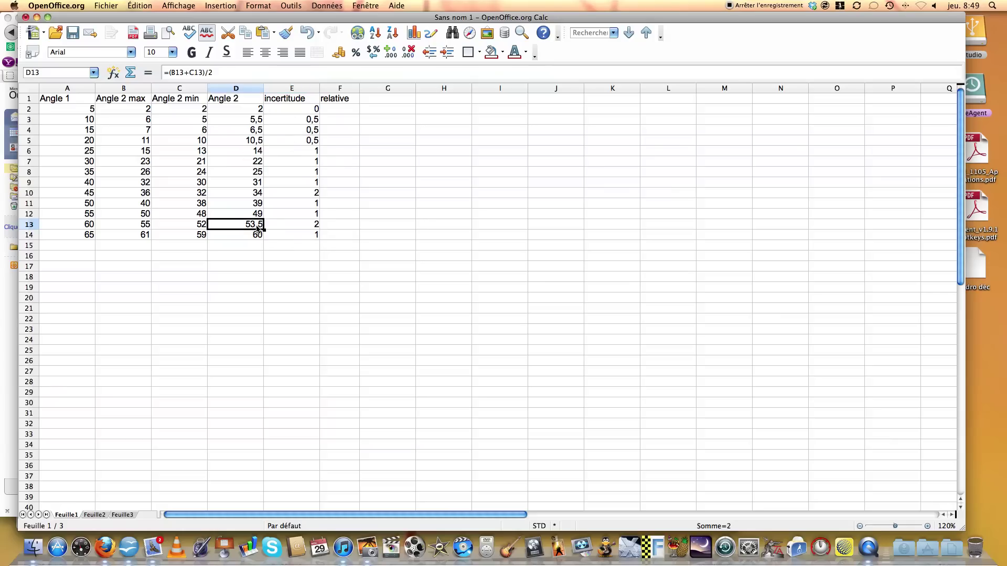
left_click(407, 53)
Enter =E2/D2 in cell F2 for the relative uncertainty and fill it down to F14
left_click(343, 110)
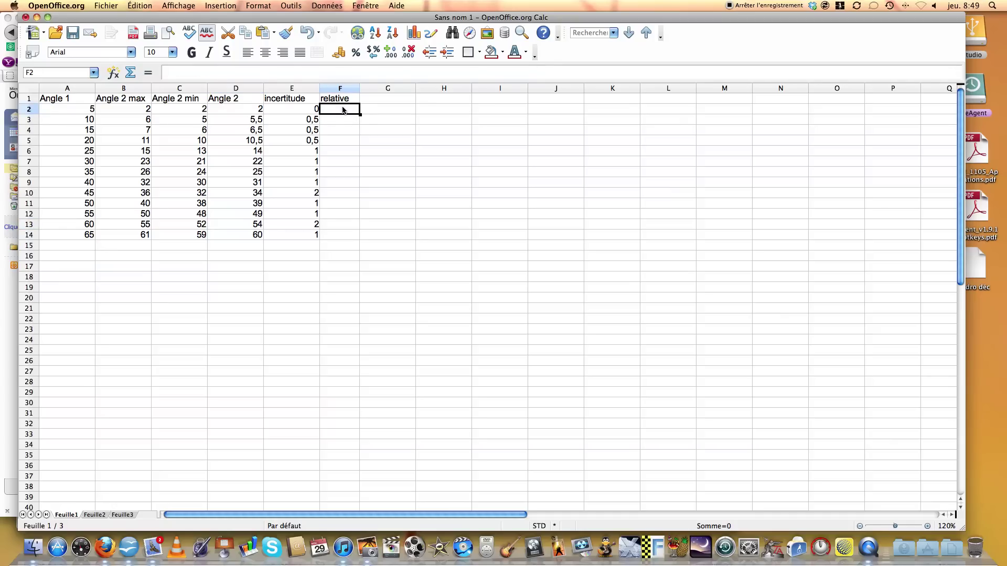
left_click(148, 73)
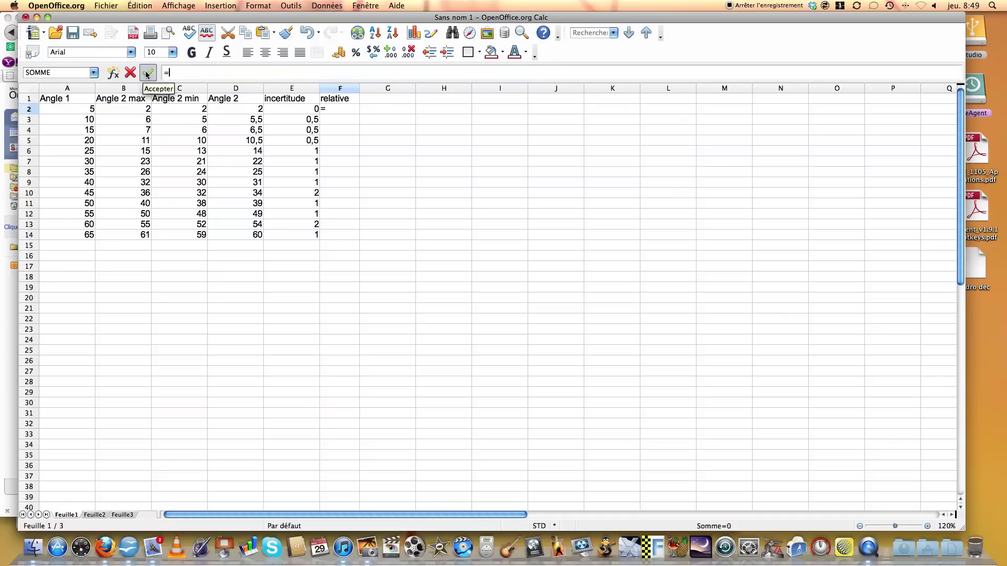
left_click(296, 109)
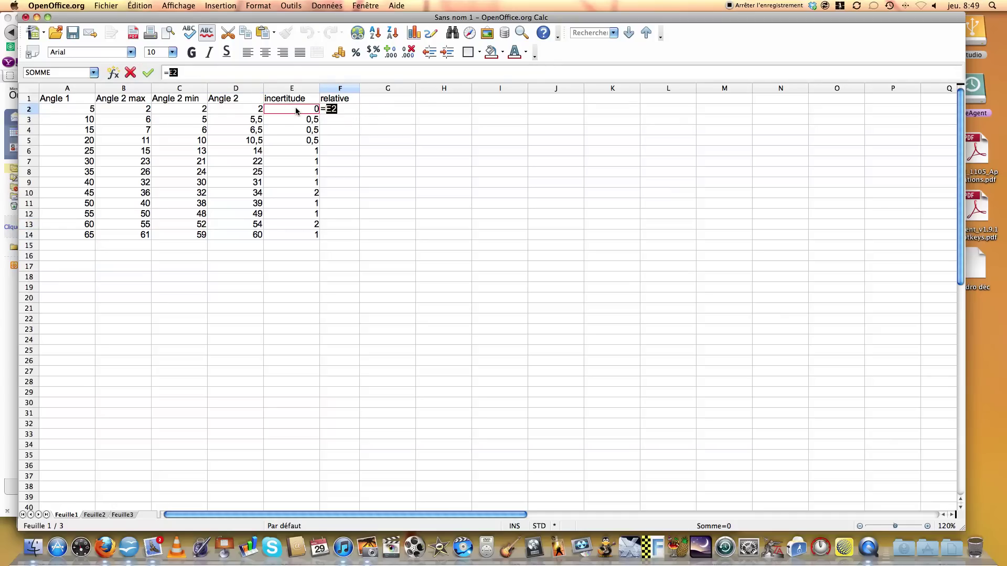
type("/")
left_click(259, 110)
key("Return")
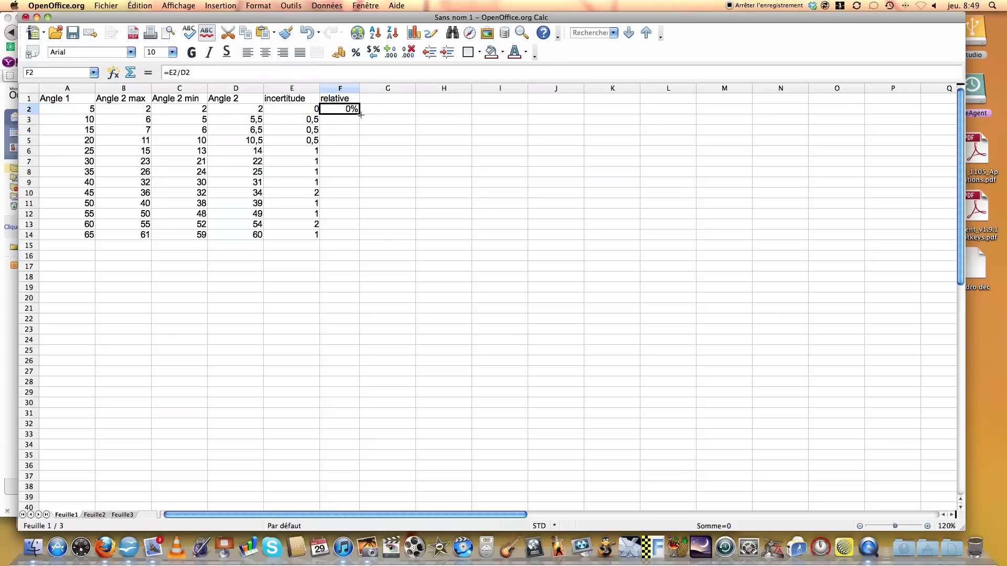
left_click_drag(361, 114, 359, 241)
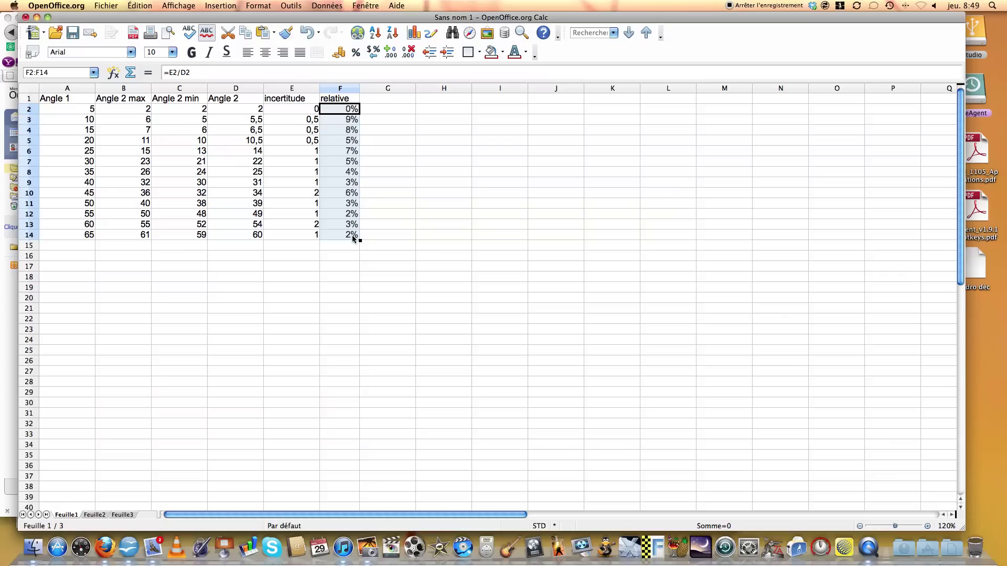
Apply the standard number format to the relative uncertainties in F2:F14
left_click(373, 52)
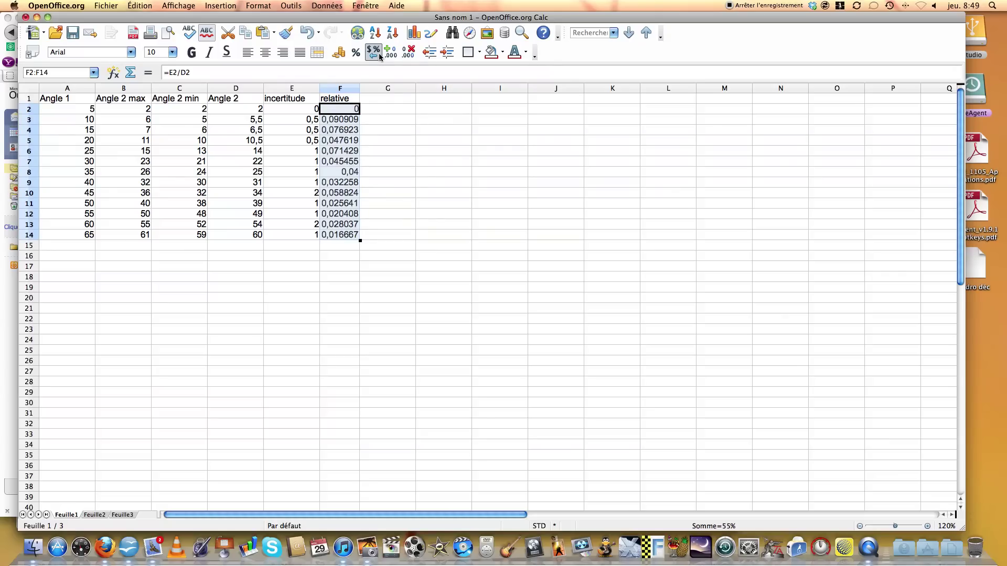
left_click(364, 110)
left_click(347, 111)
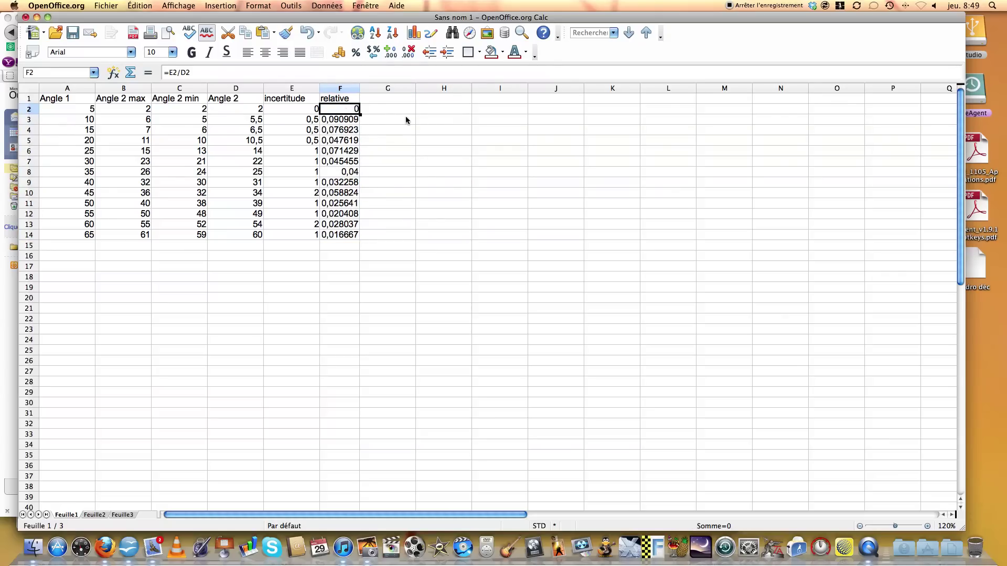
Format the relative uncertainties in F2:F14 as percentages with no decimal places
left_click_drag(344, 114, 350, 237)
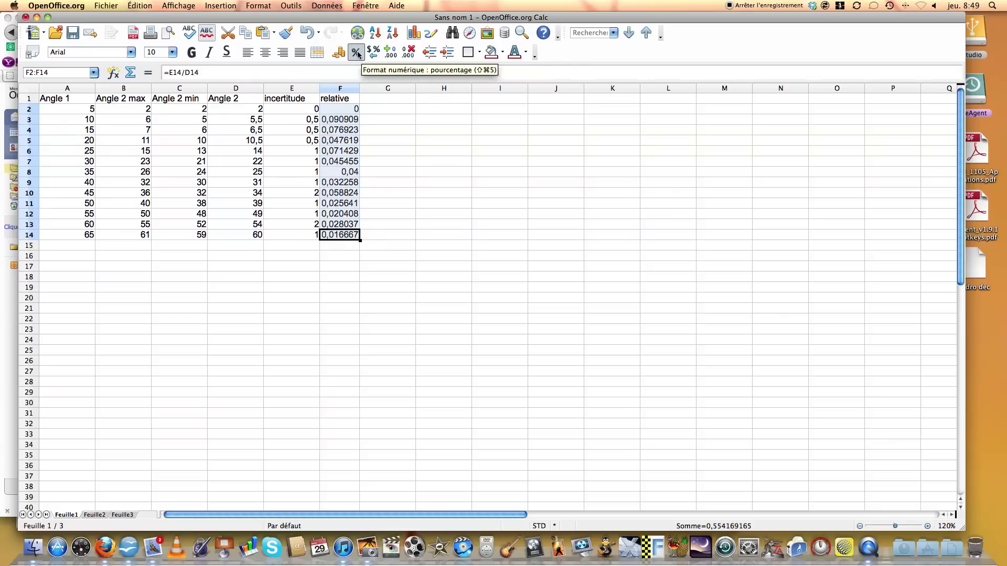
left_click(375, 52)
left_click(374, 53)
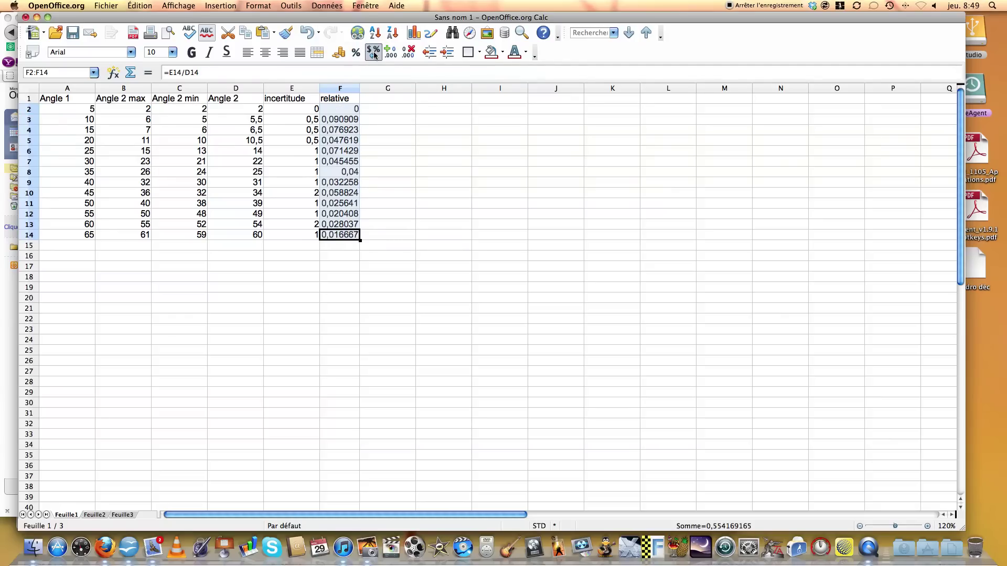
left_click(359, 53)
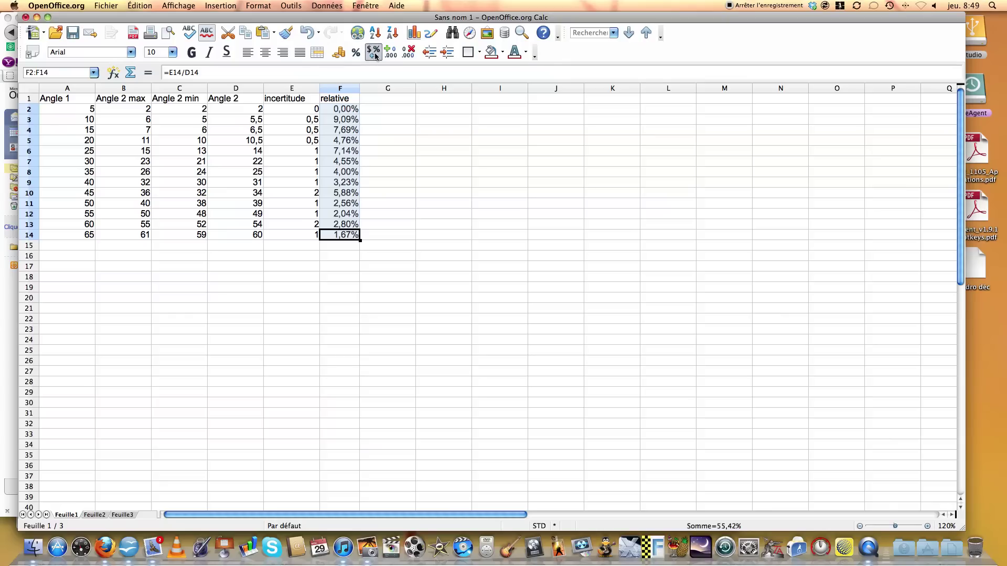
left_click(408, 52)
left_click(408, 53)
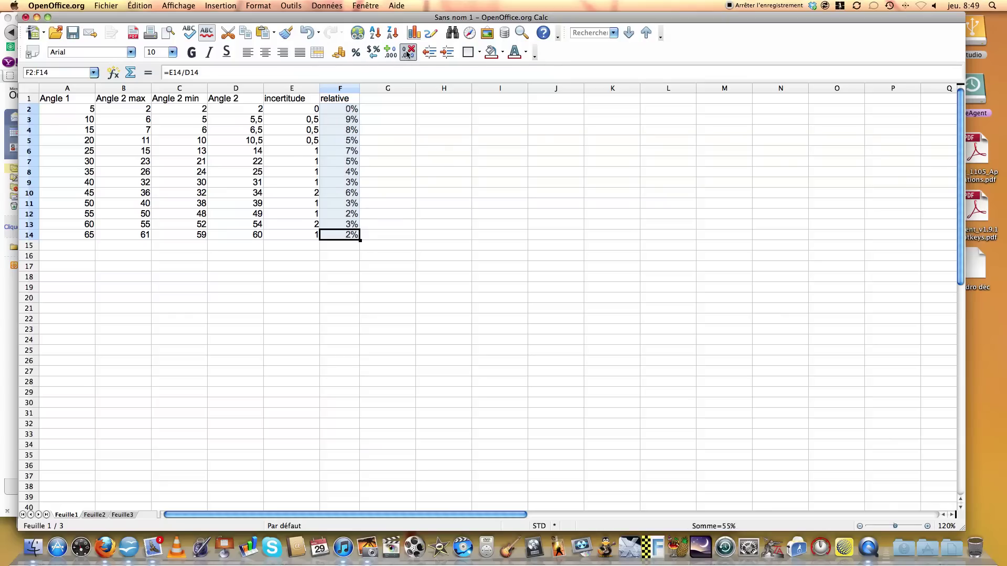
left_click(378, 112)
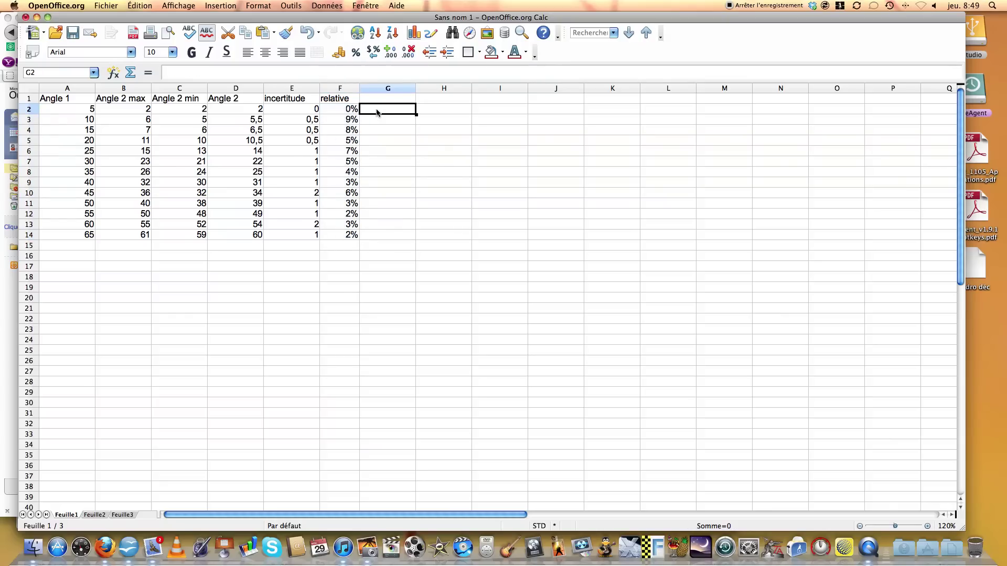